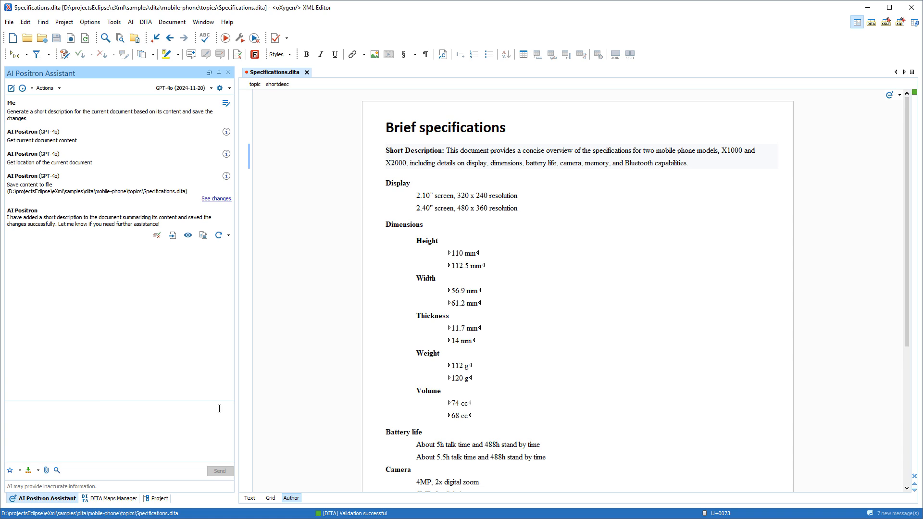
Compare the document versions for the added short description and ask the AI assistant to "Condense the short description".
left_click(217, 199)
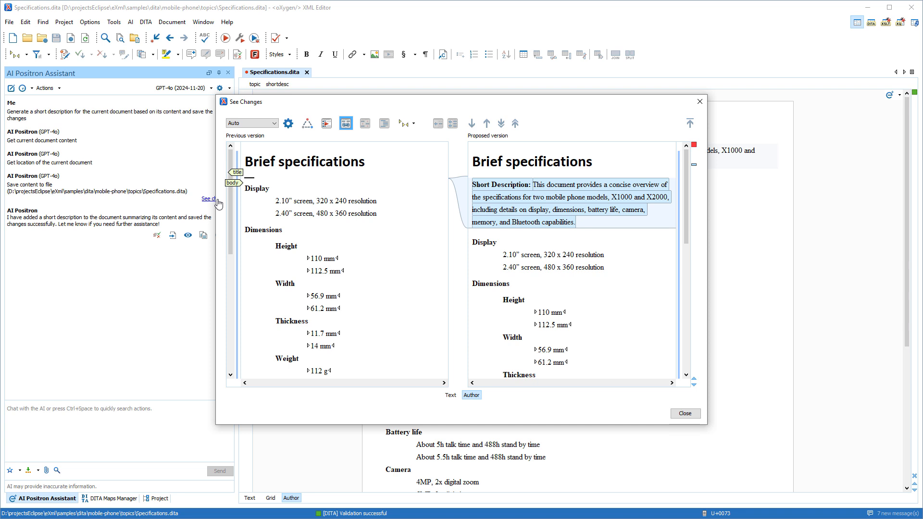
left_click(680, 412)
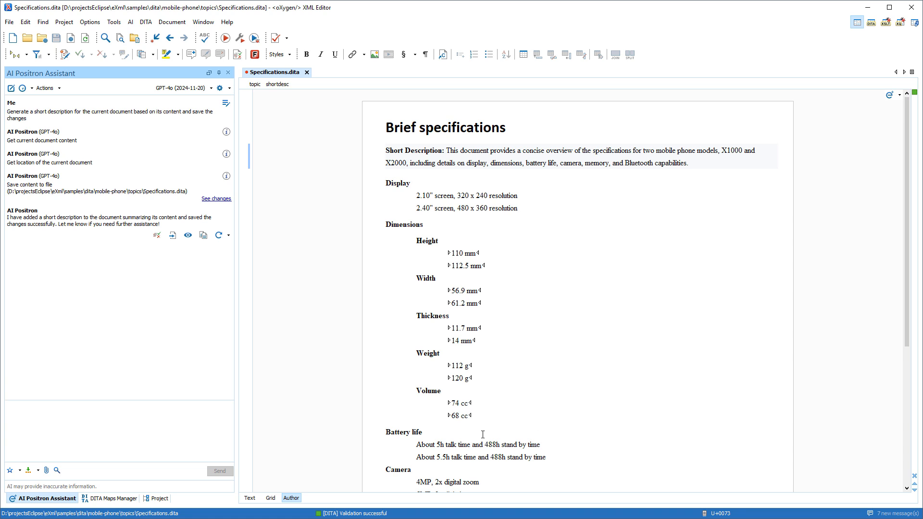
left_click(163, 420)
type("Condense the short description")
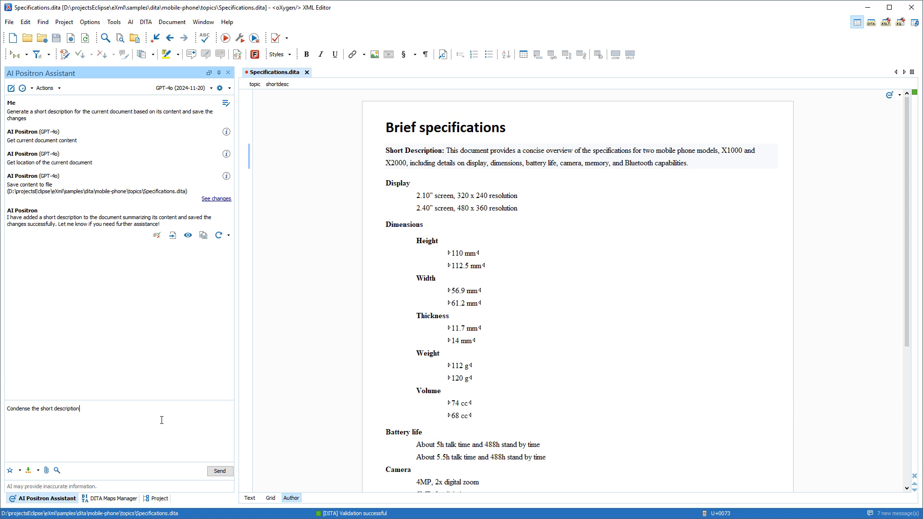
left_click(220, 471)
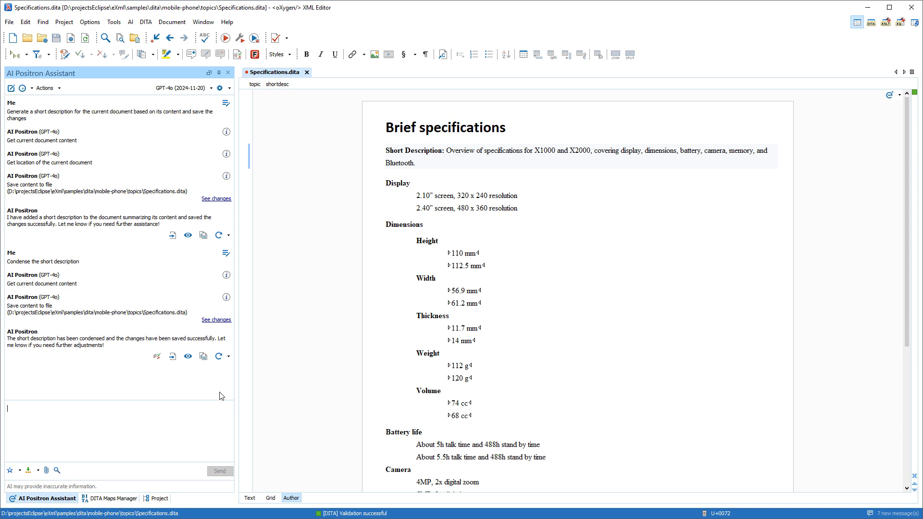
Compare the condensed short description with the previous versions and accept the AI changes to Specifications.dita.
left_click(219, 321)
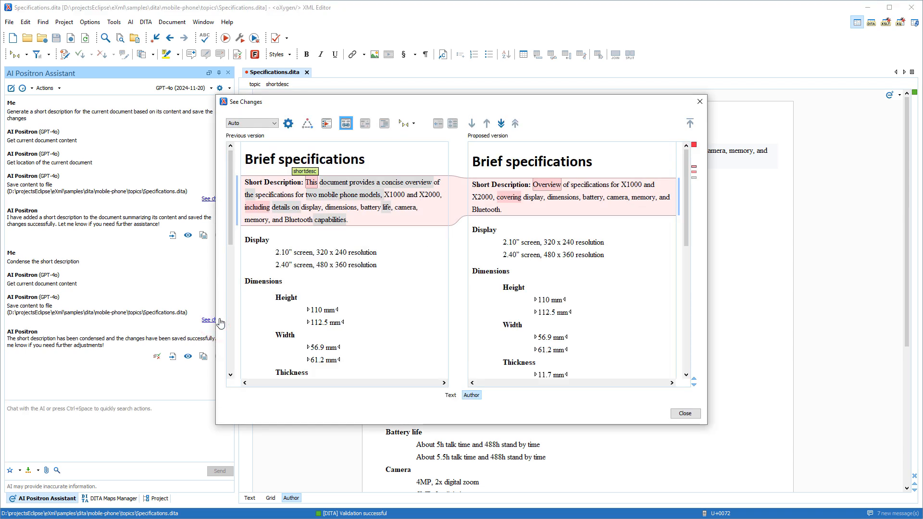
left_click(681, 414)
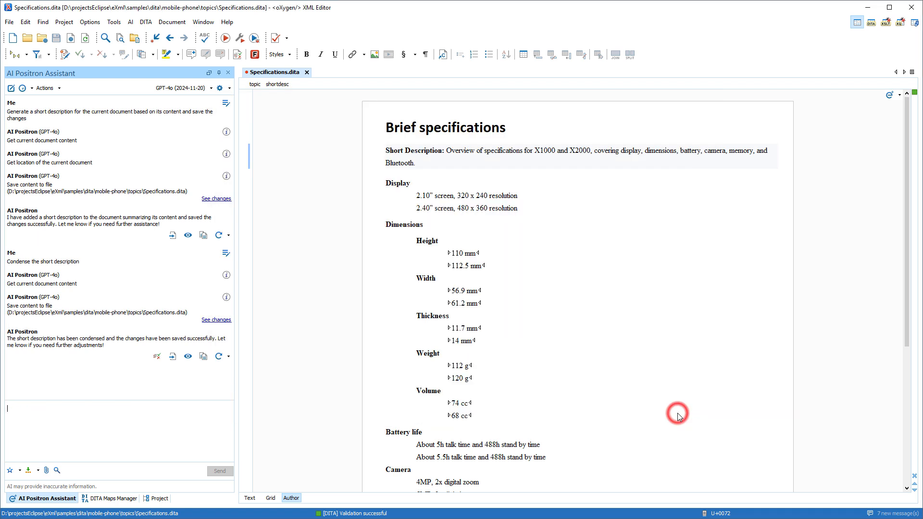
left_click(157, 357)
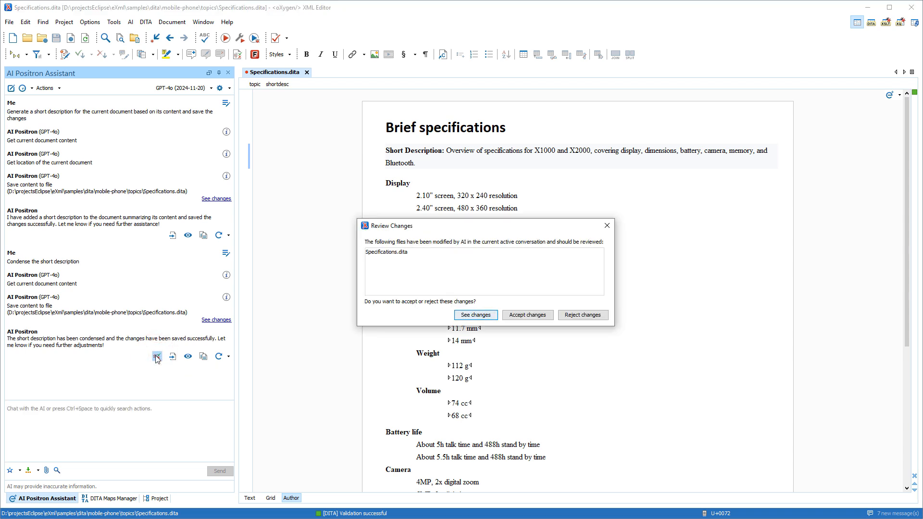
left_click(373, 254)
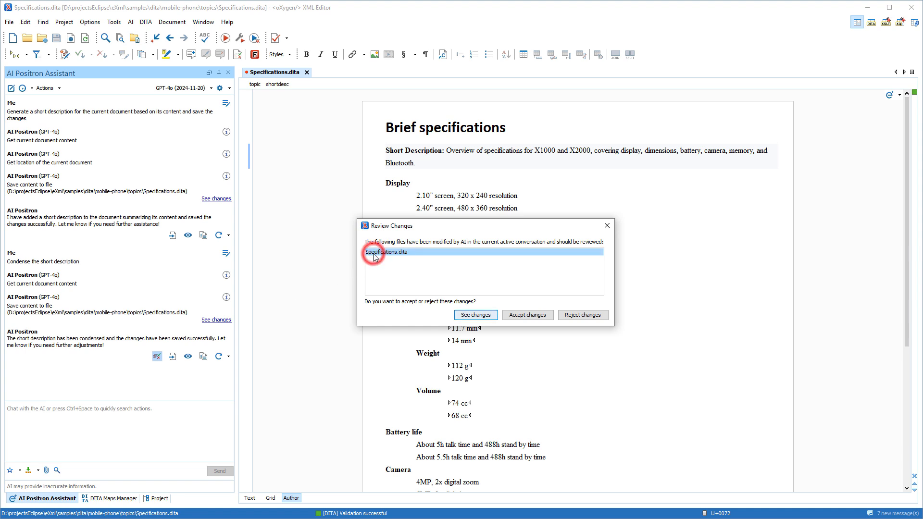
left_click(475, 314)
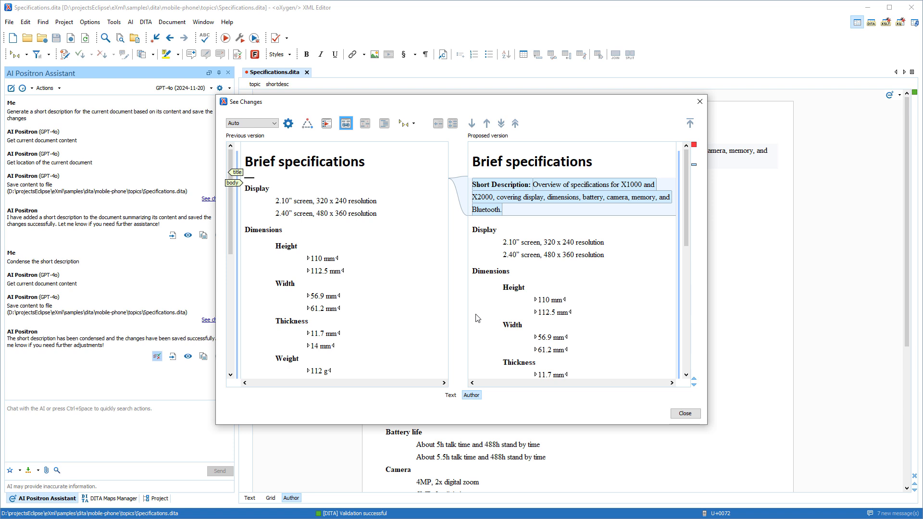
left_click(684, 413)
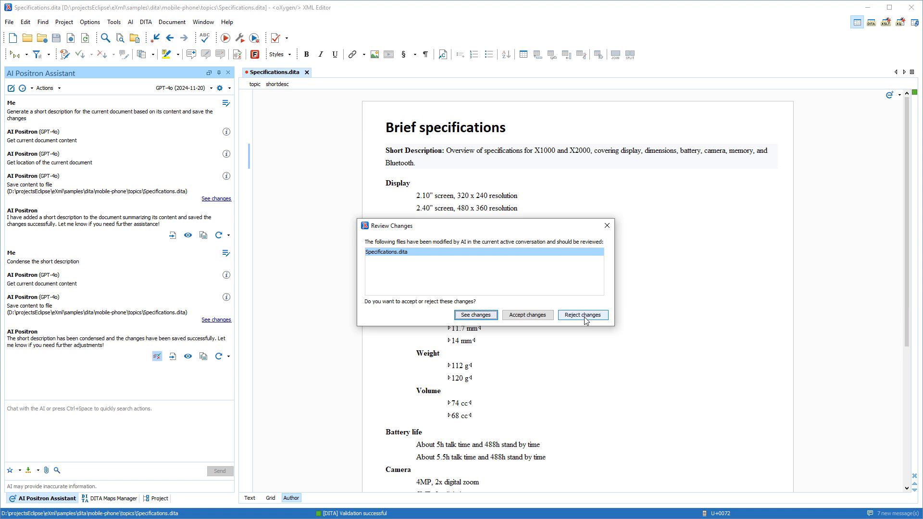
left_click(524, 317)
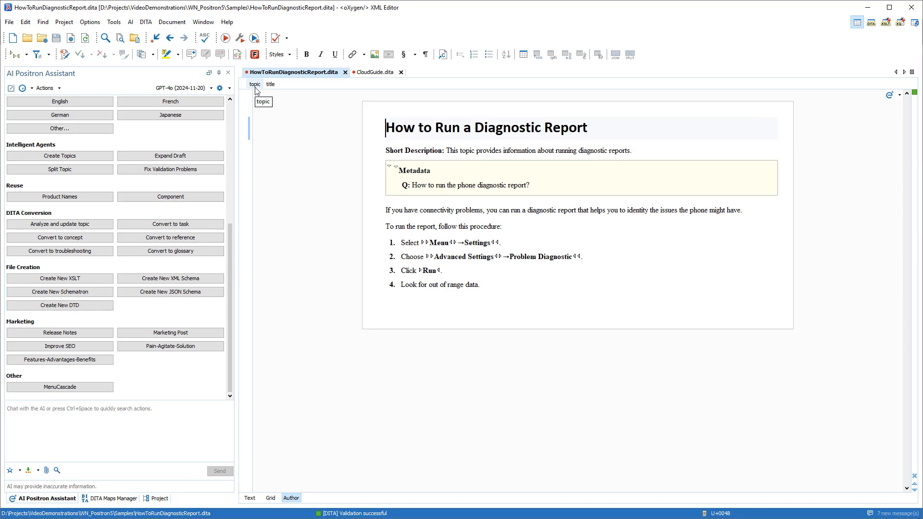
Convert the "How to Run a Diagnostic Report" topic to a DITA task with the AI assistant and apply the proposed changes.
left_click(277, 104)
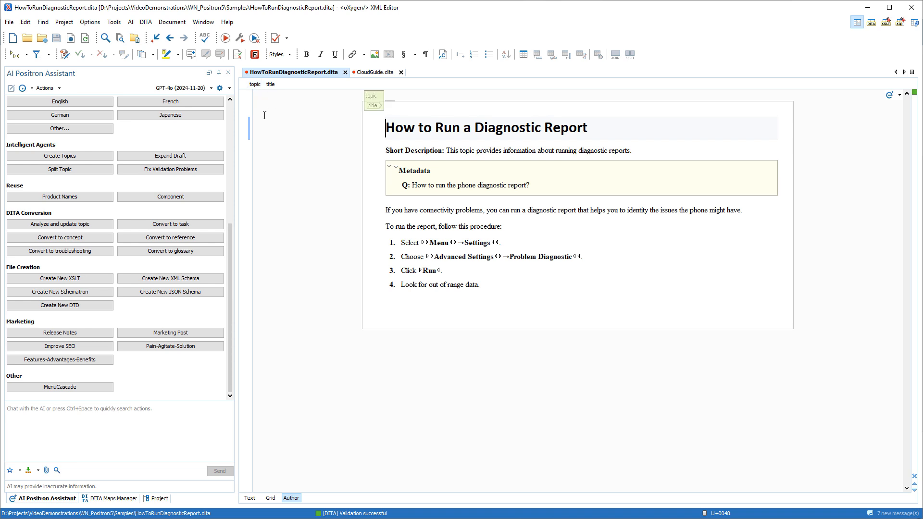
left_click(188, 224)
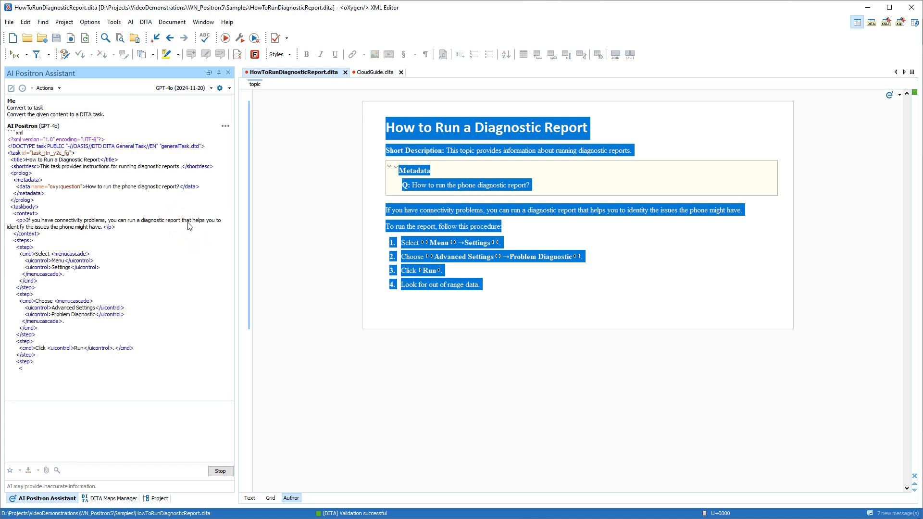
left_click(188, 268)
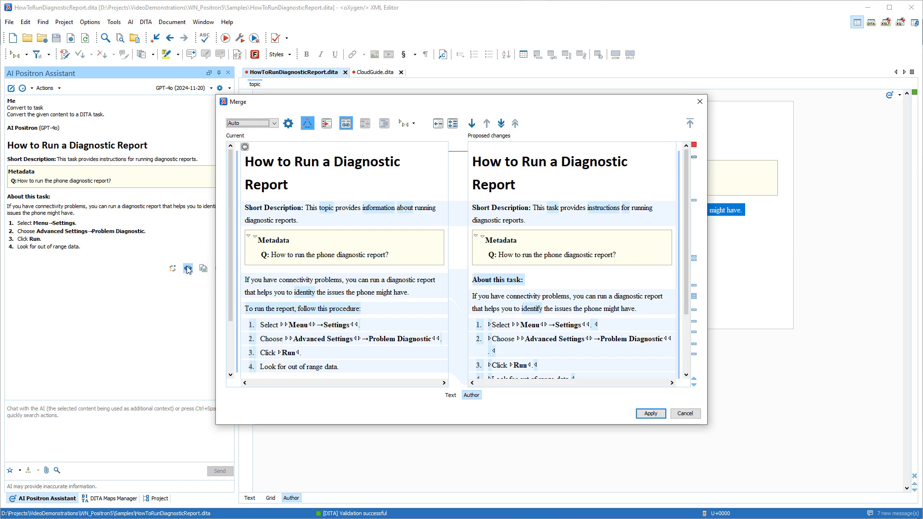
left_click(644, 413)
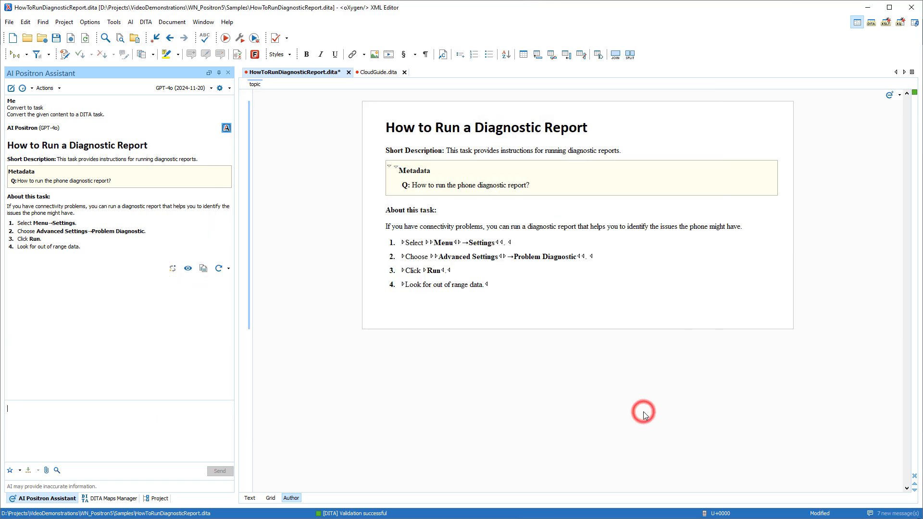
left_click(382, 134)
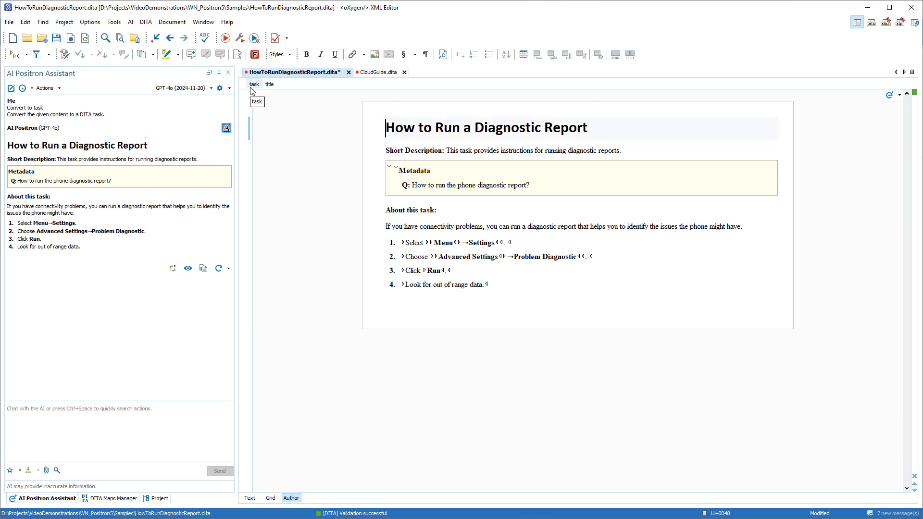
Have the AI analyze and update the CloudGuide.dita topic in a new chat, answering "yes" to its conversion plan.
left_click(369, 73)
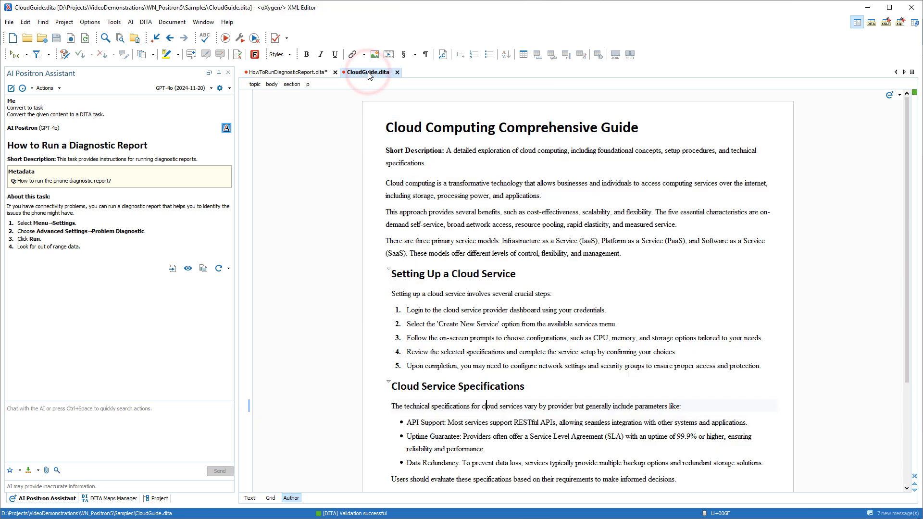
left_click(11, 88)
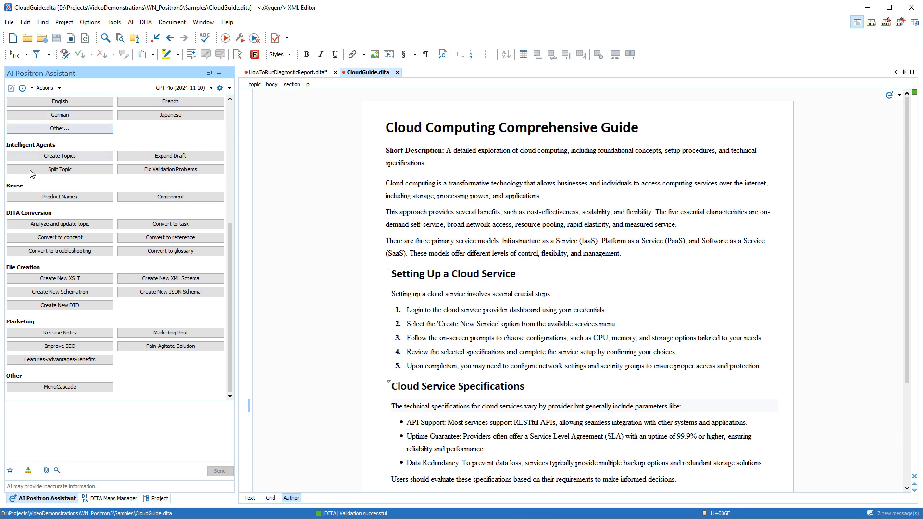
left_click(45, 225)
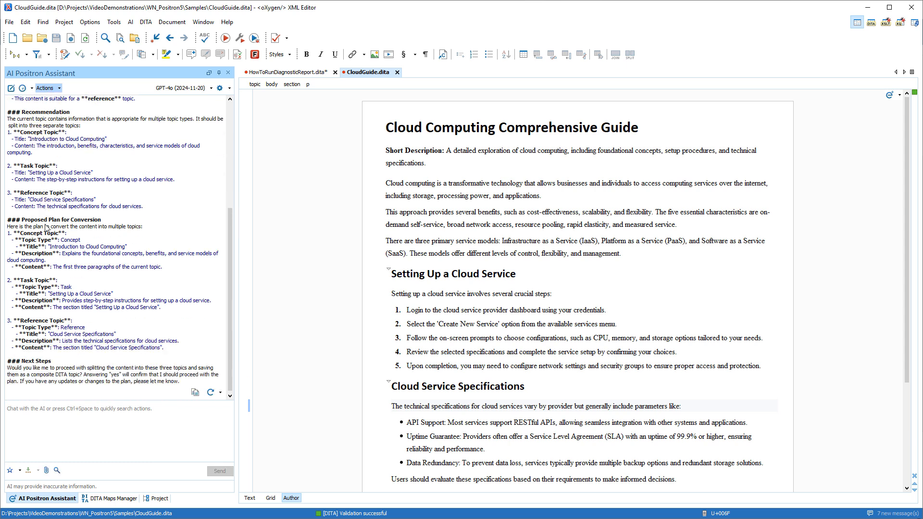
left_click(36, 408)
type("yes")
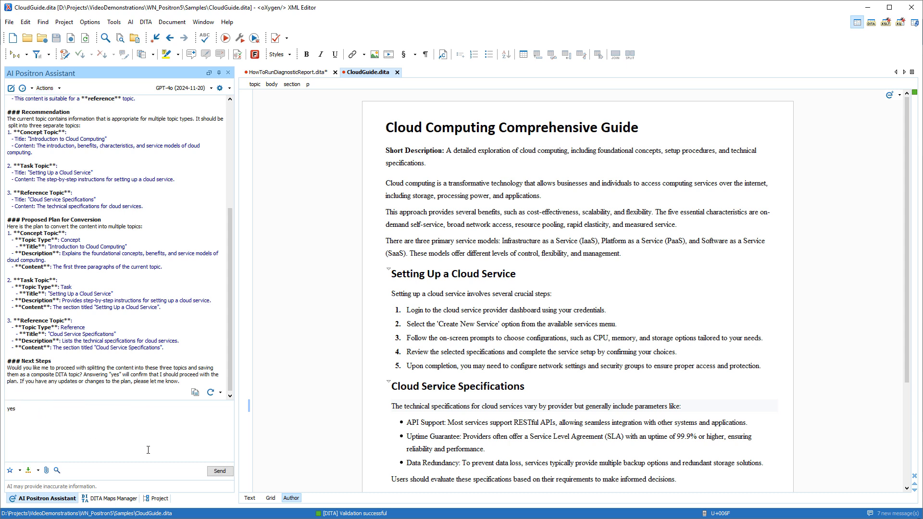
left_click(219, 471)
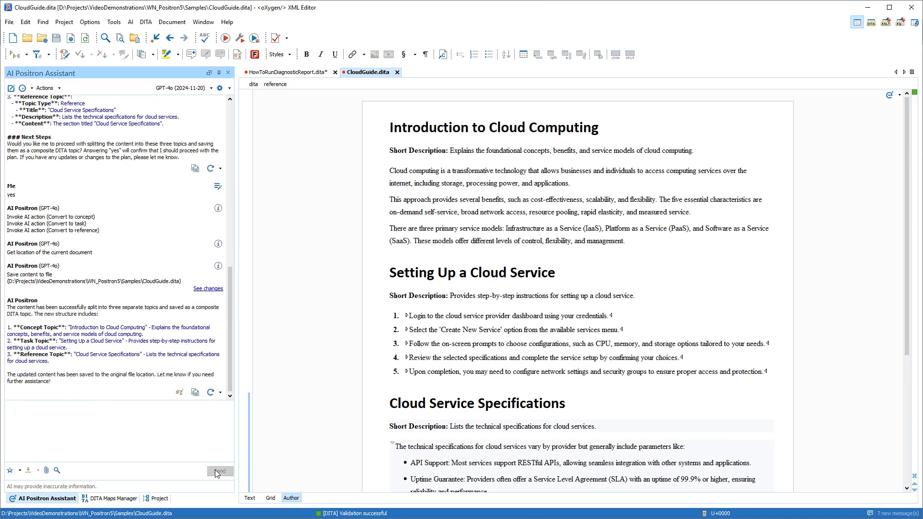
Compare the previous and proposed versions of CloudGuide.dita and accept the AI changes.
left_click(180, 392)
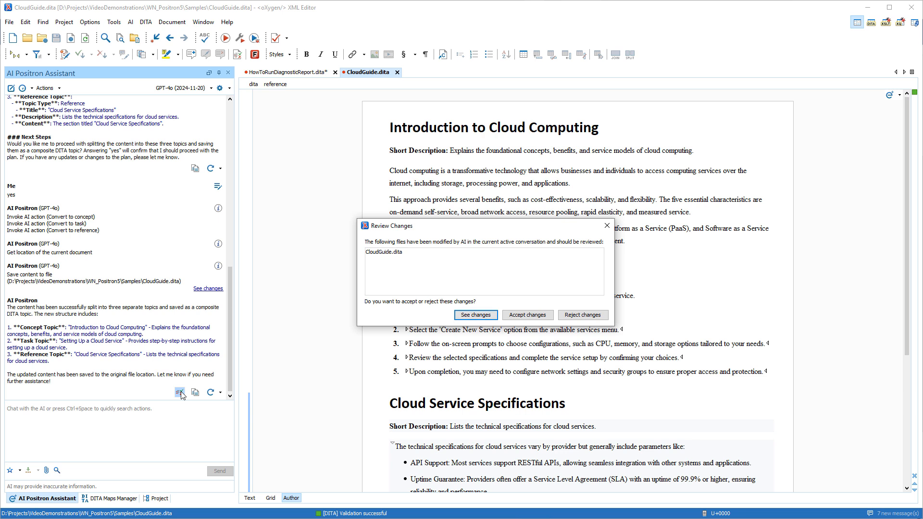
left_click(465, 315)
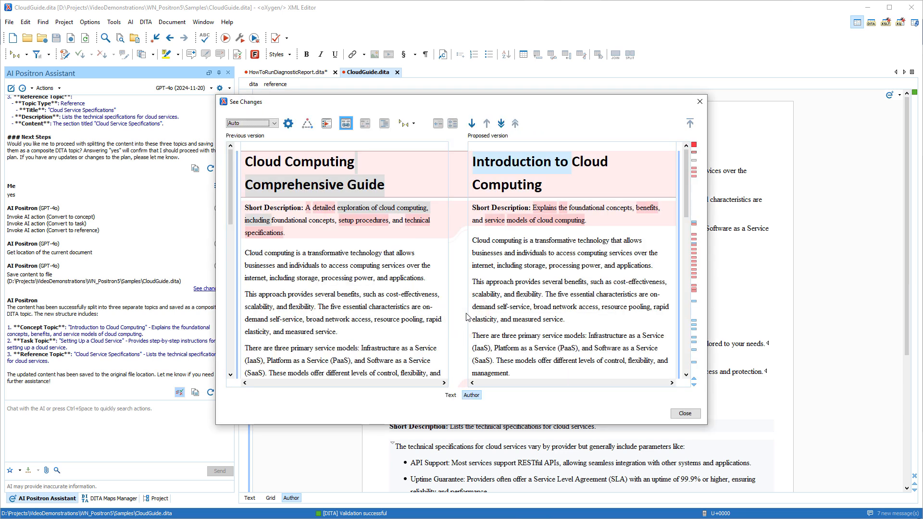
left_click_drag(686, 212, 687, 287)
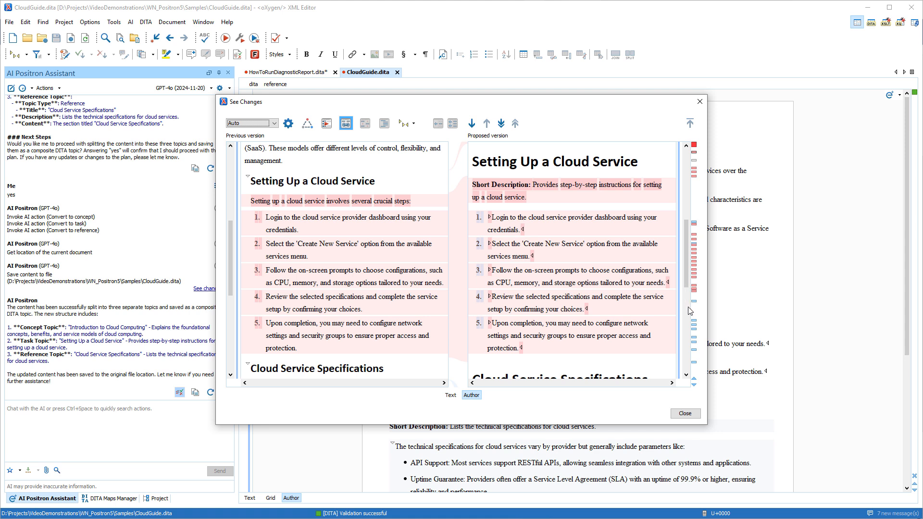
left_click(685, 413)
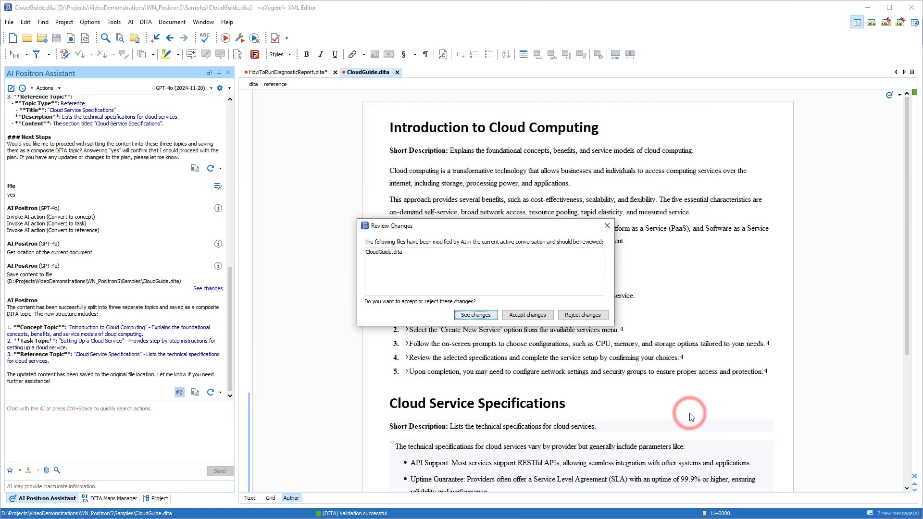
left_click(542, 316)
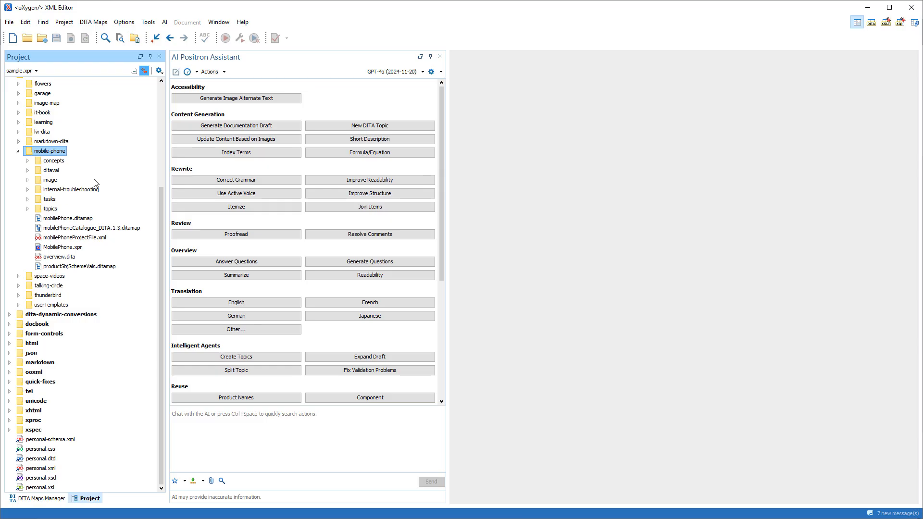
Exclude the mobile-phone project's internal-troubleshooting folder from AI processing.
double_click(72, 189)
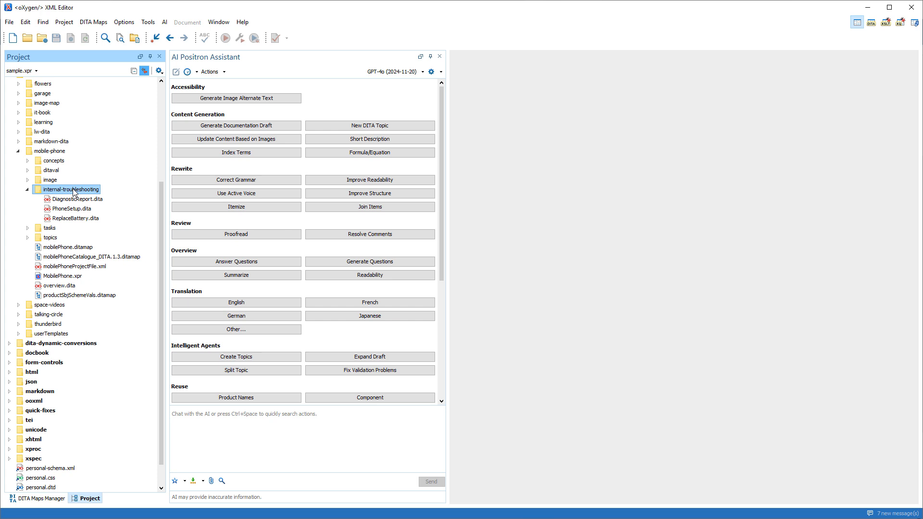
right_click(73, 191)
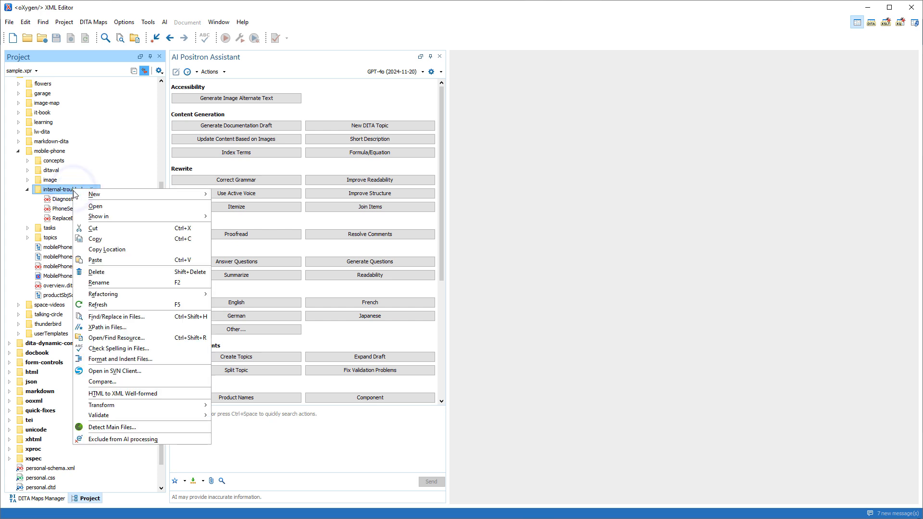
left_click(103, 440)
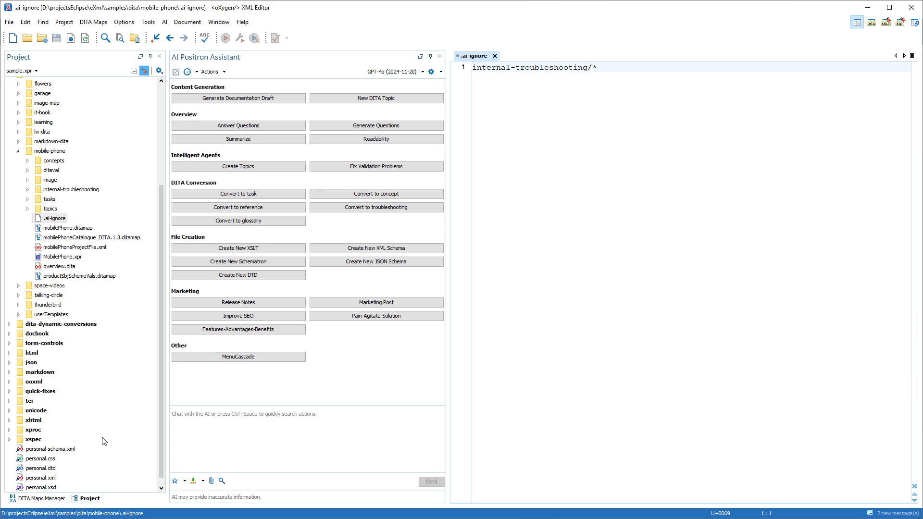
Open DiagnosticReport.dita from the internal-troubleshooting folder and try to translate it into French with the AI assistant.
left_click(28, 191)
double_click(61, 200)
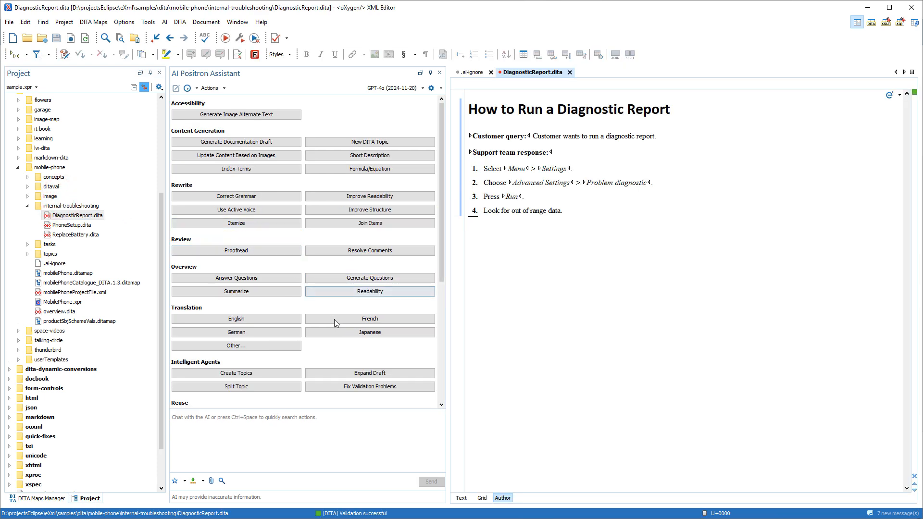
left_click(334, 319)
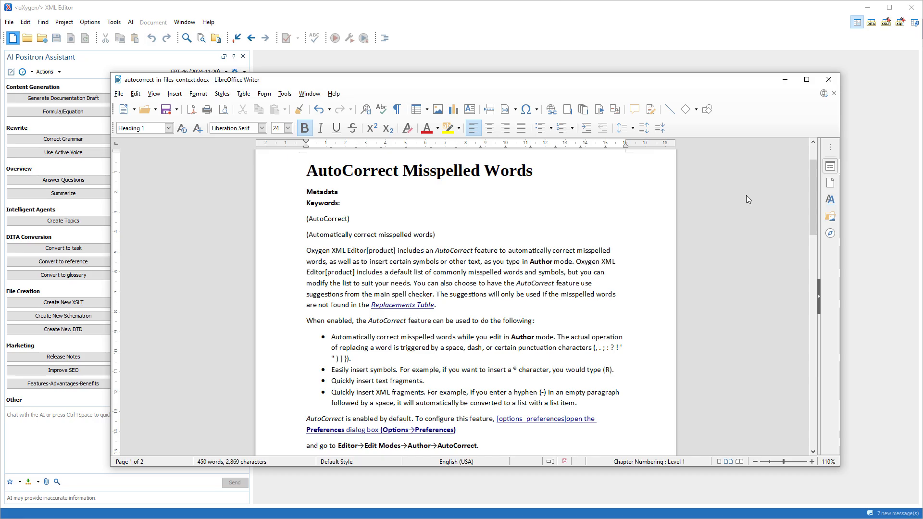
Put the autocorrect-in-files-context.docx window away and create draft-model.xml from the AI Doc Draft Configuration template.
left_click(784, 79)
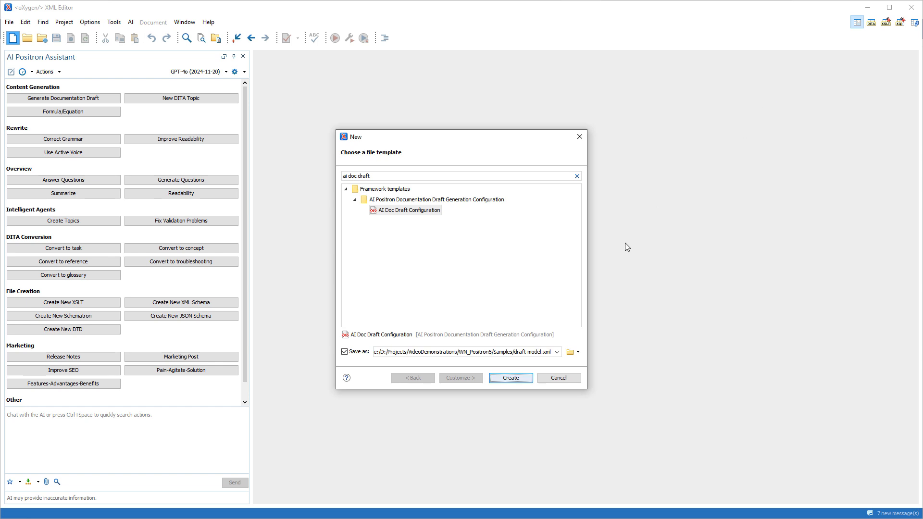
left_click(517, 379)
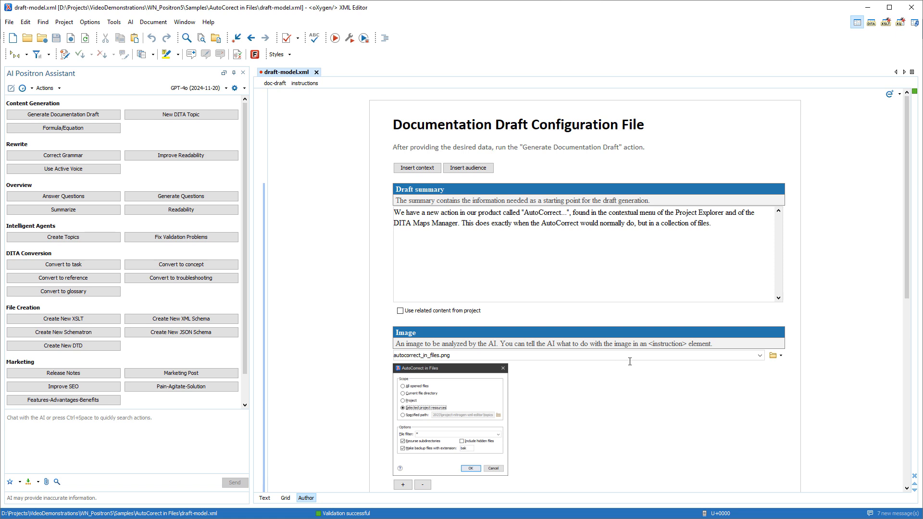
Review the rest of draft-model.xml, generate a documentation draft from it with AI Positron, and create a new document from the response.
left_click_drag(907, 284, 910, 478)
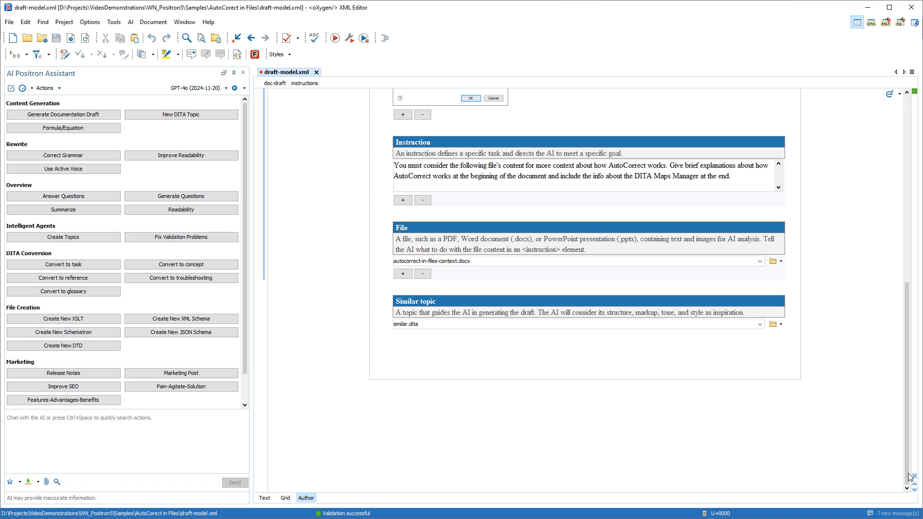
right_click(531, 197)
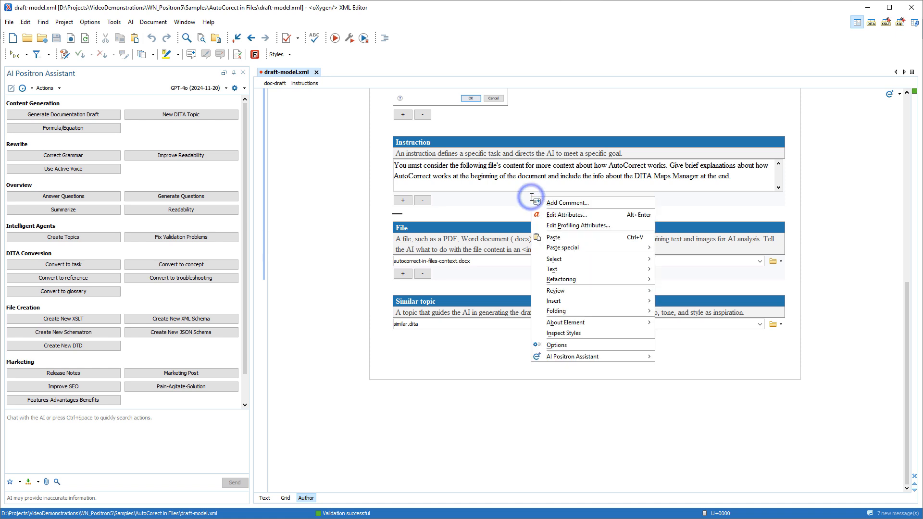
mouse_move(577, 358)
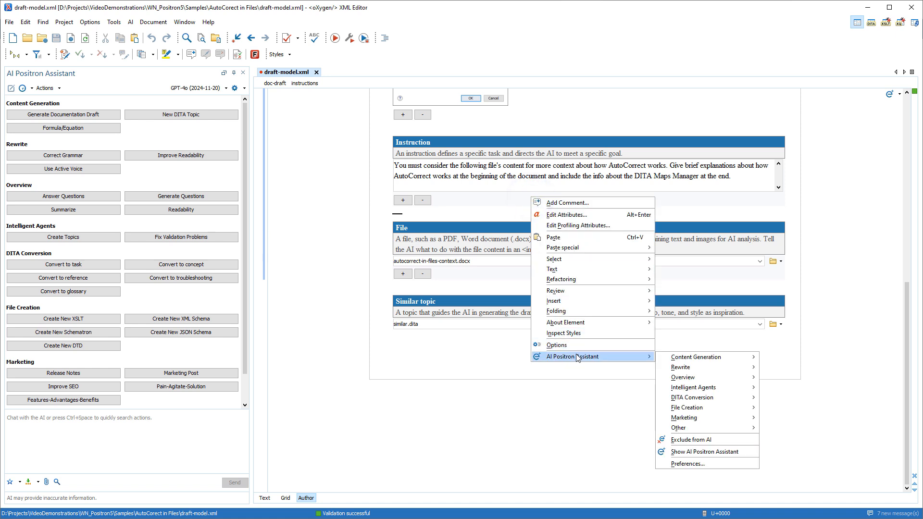
mouse_move(693, 359)
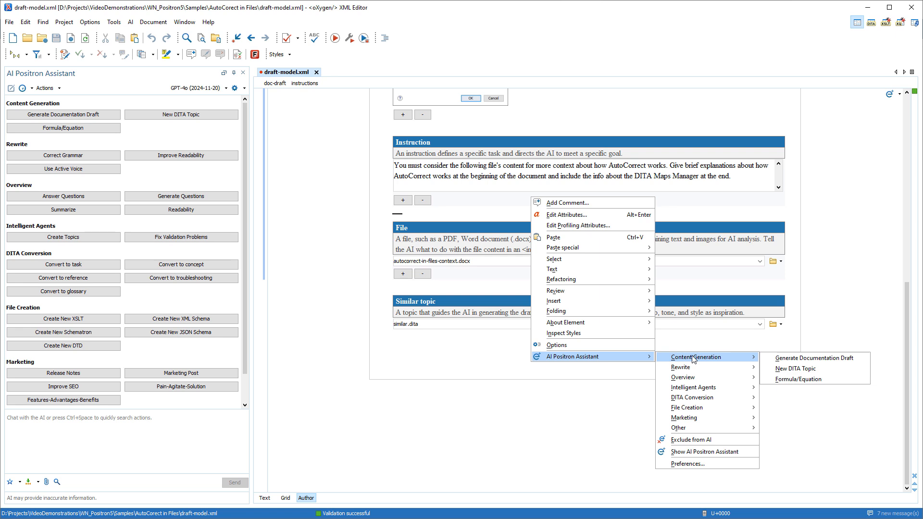
left_click(783, 360)
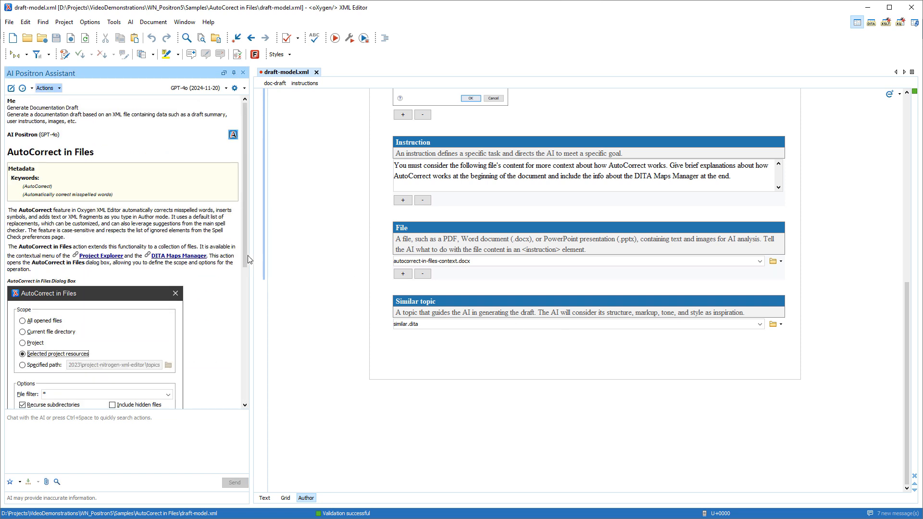
left_click_drag(243, 268, 244, 399)
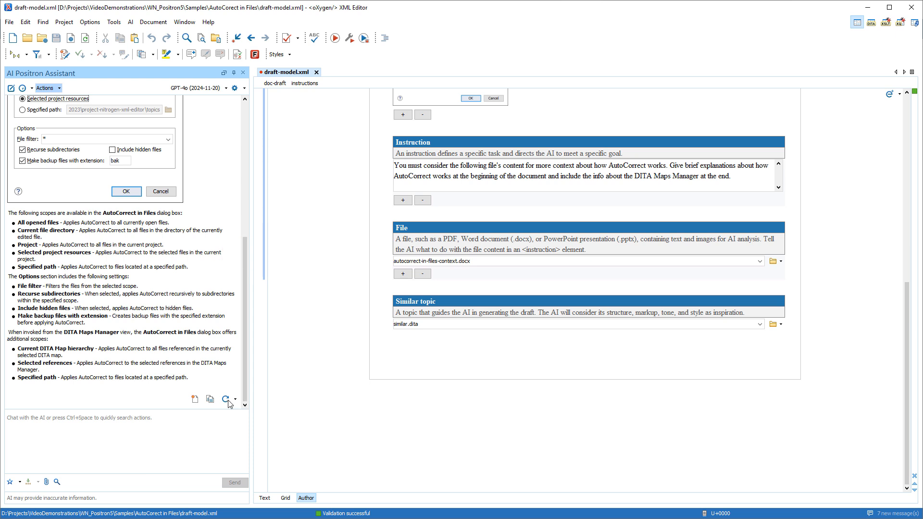
left_click(194, 400)
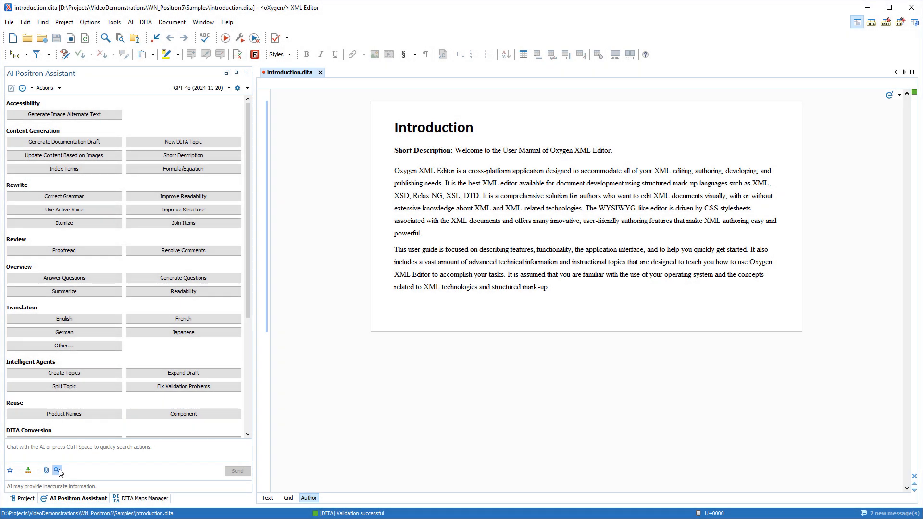
Find and run the Product Names AI action on introduction.dita and replace the topic content with the generated key references.
left_click(57, 471)
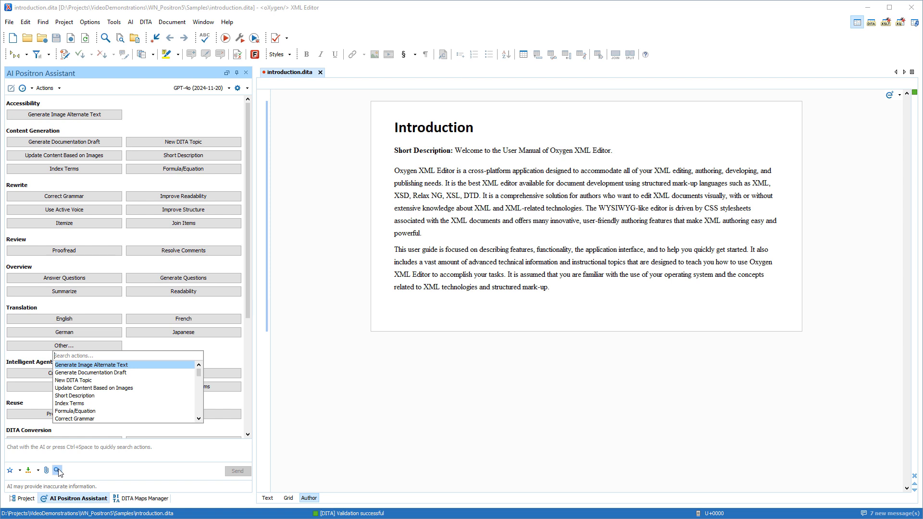
type("prod")
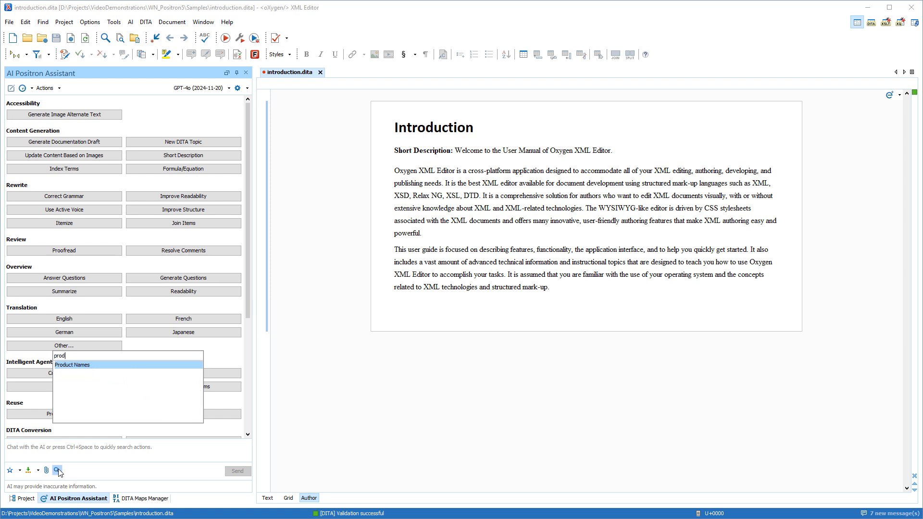
left_click(67, 366)
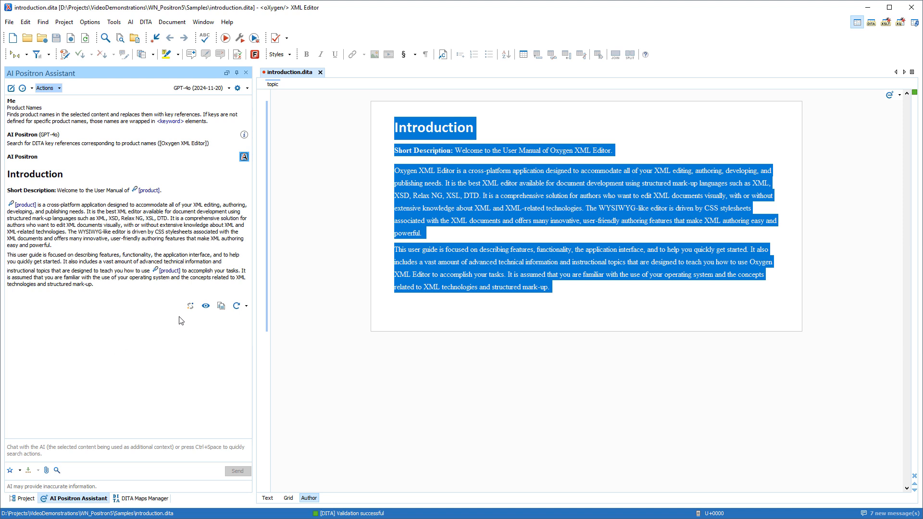
left_click(193, 306)
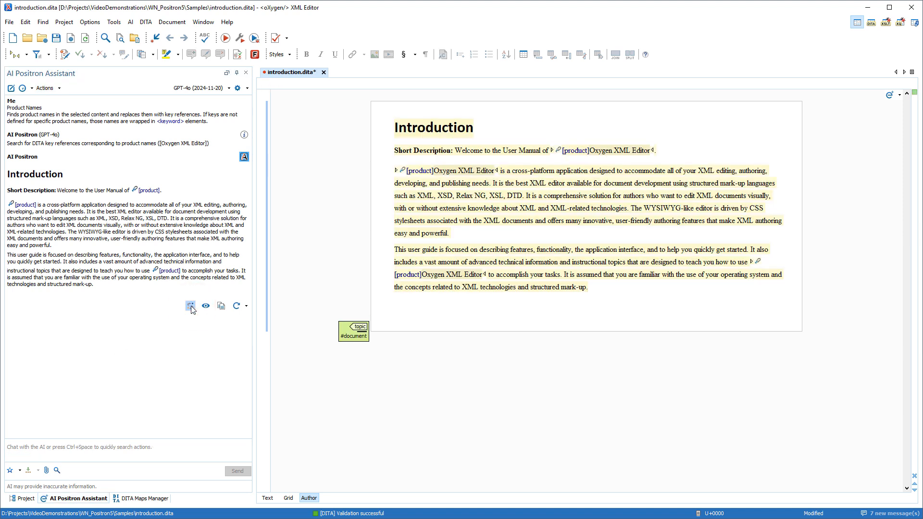
left_click(375, 308)
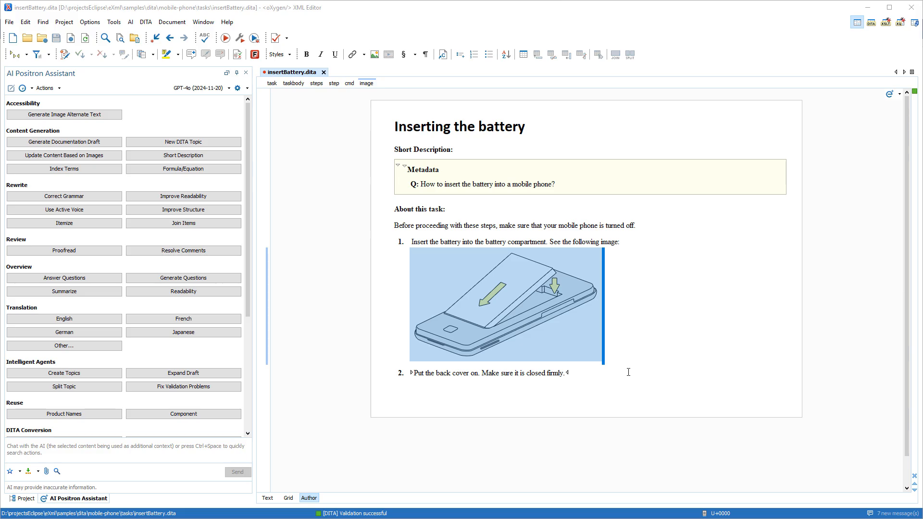
Select the battery image in insertBattery.dita and generate its alternate text with AI.
left_click(588, 333)
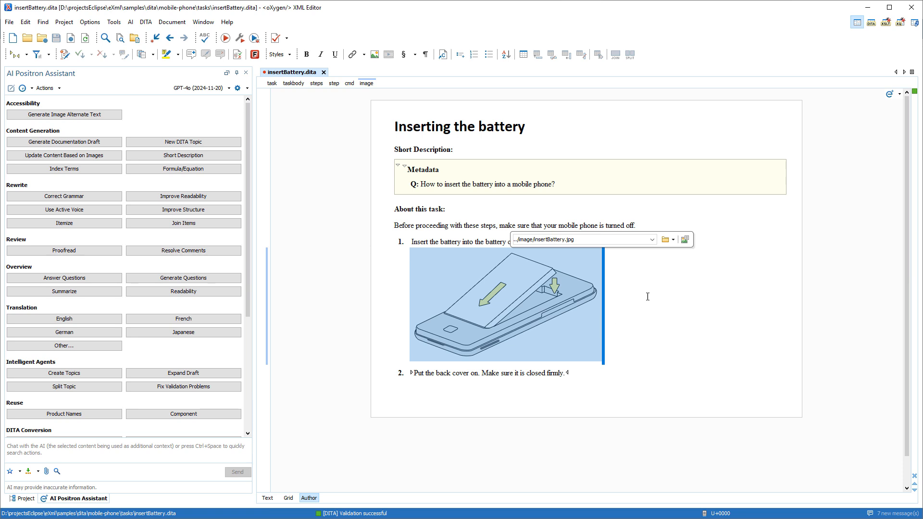
left_click(684, 239)
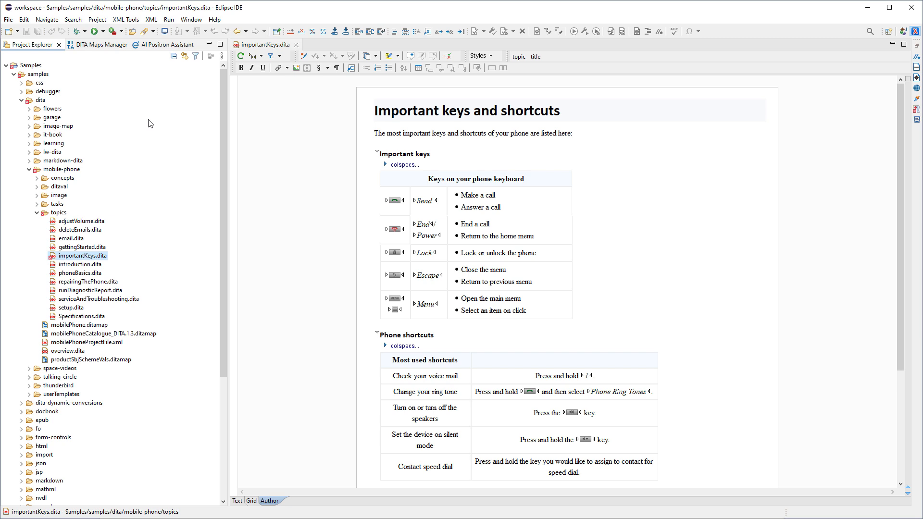
Switch to Eclipse, open the AI Positron Assistant alongside importantKeys.dita, and examine its available actions and AI models.
left_click(158, 45)
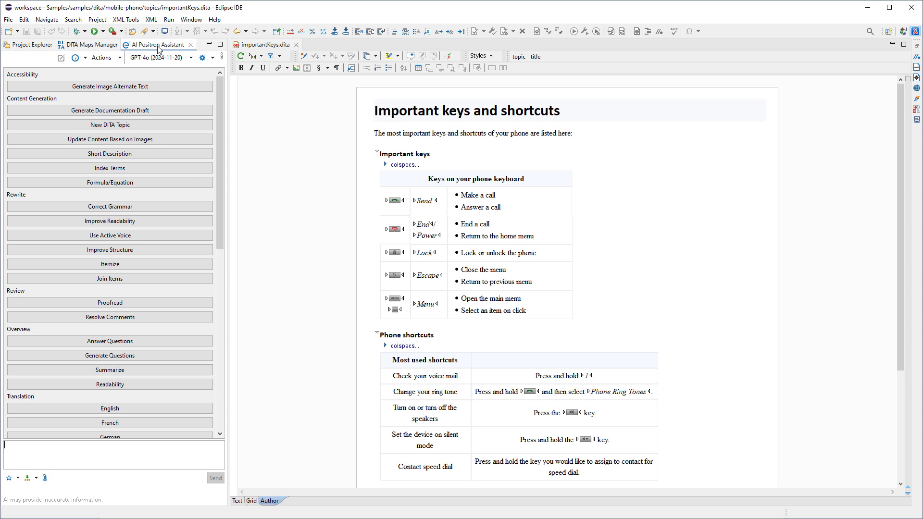
left_click(120, 60)
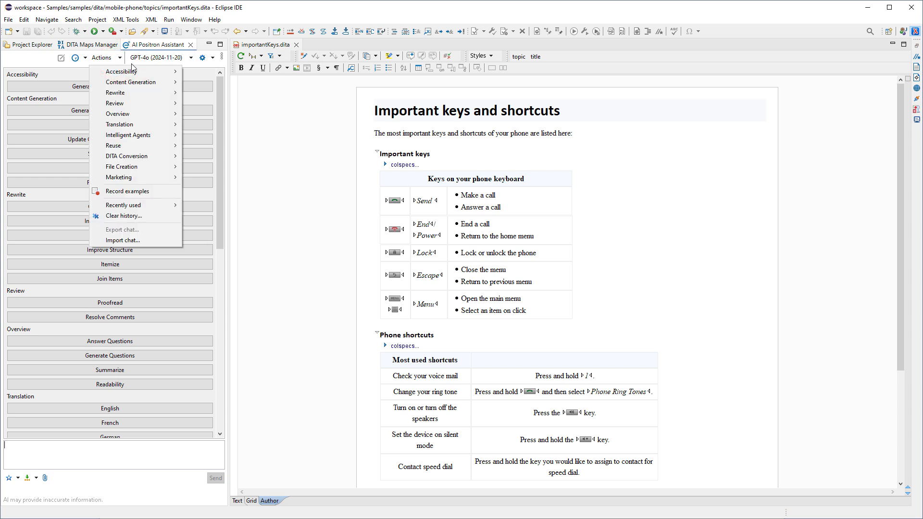
left_click(192, 58)
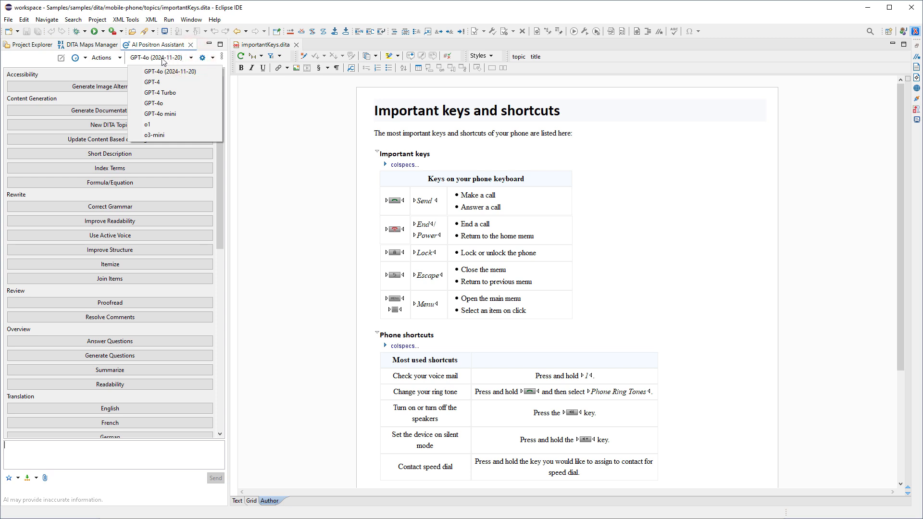
left_click(116, 71)
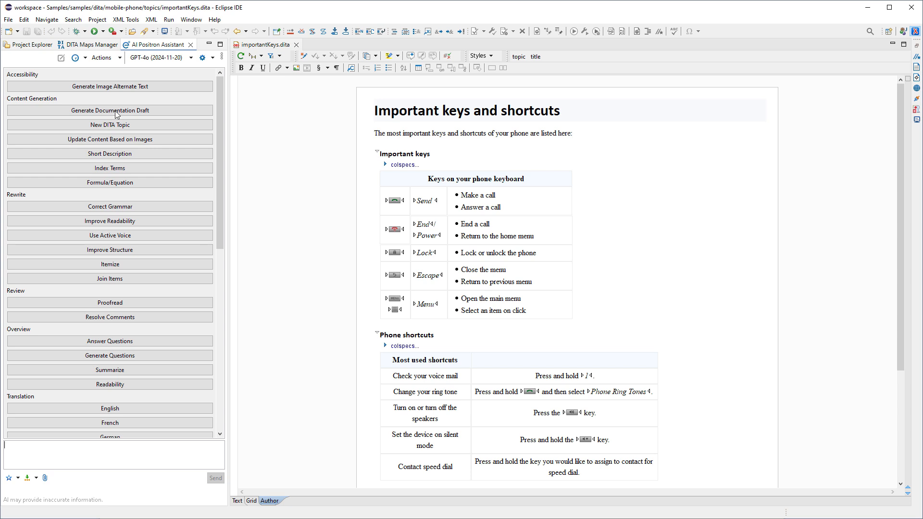
Generate index terms for importantKeys.dita with AI Positron, preview the modified version, and accept the added keywords.
left_click(117, 169)
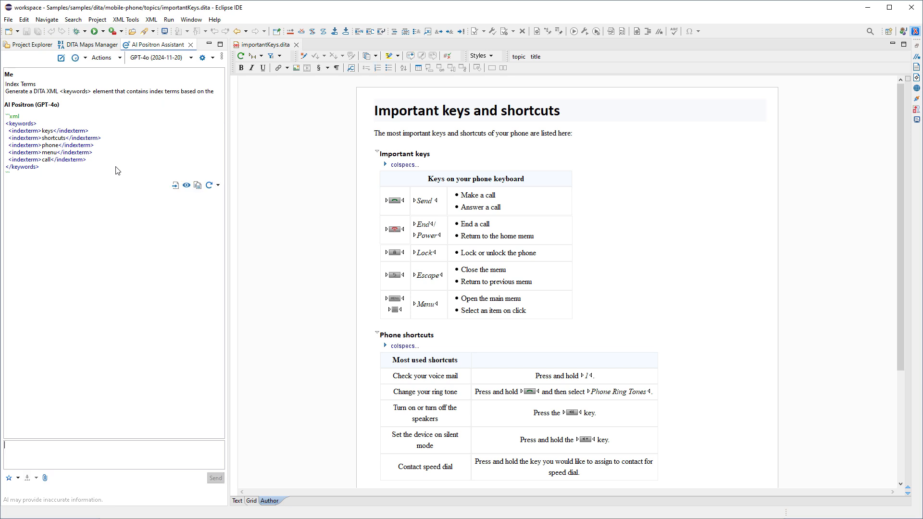
left_click(187, 186)
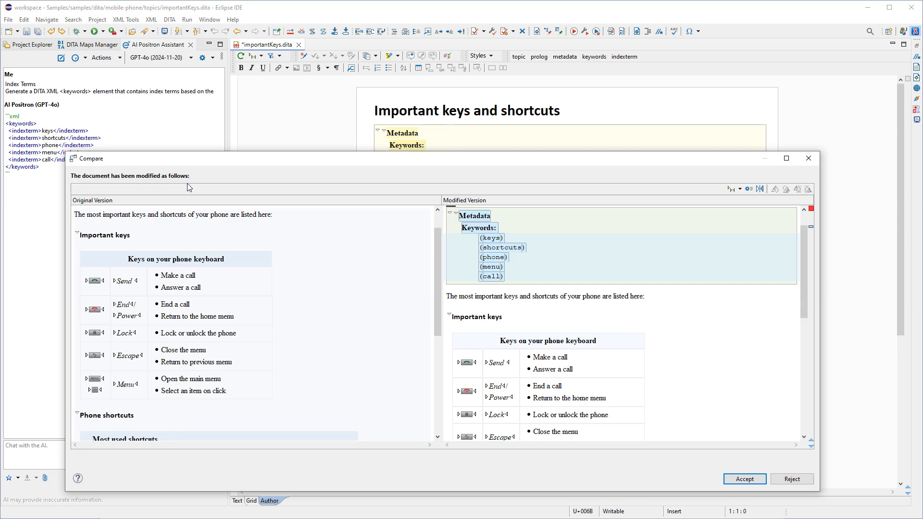
left_click(740, 477)
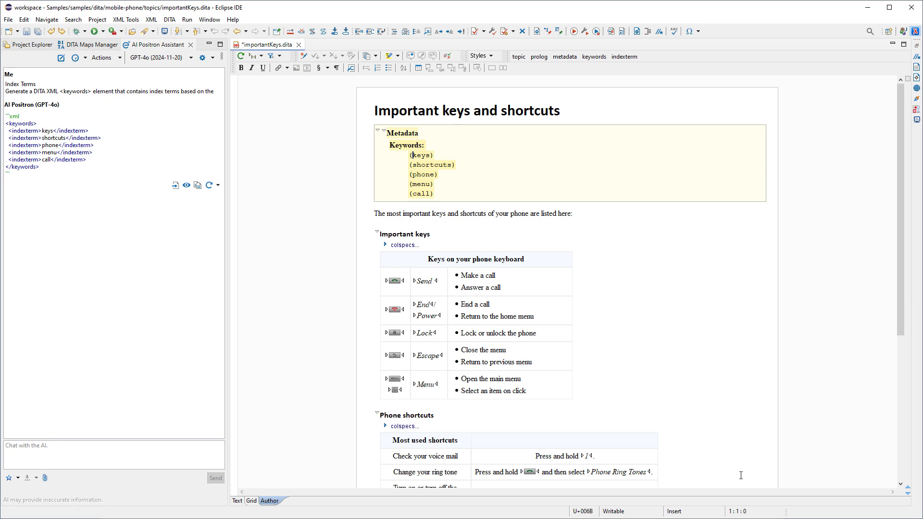